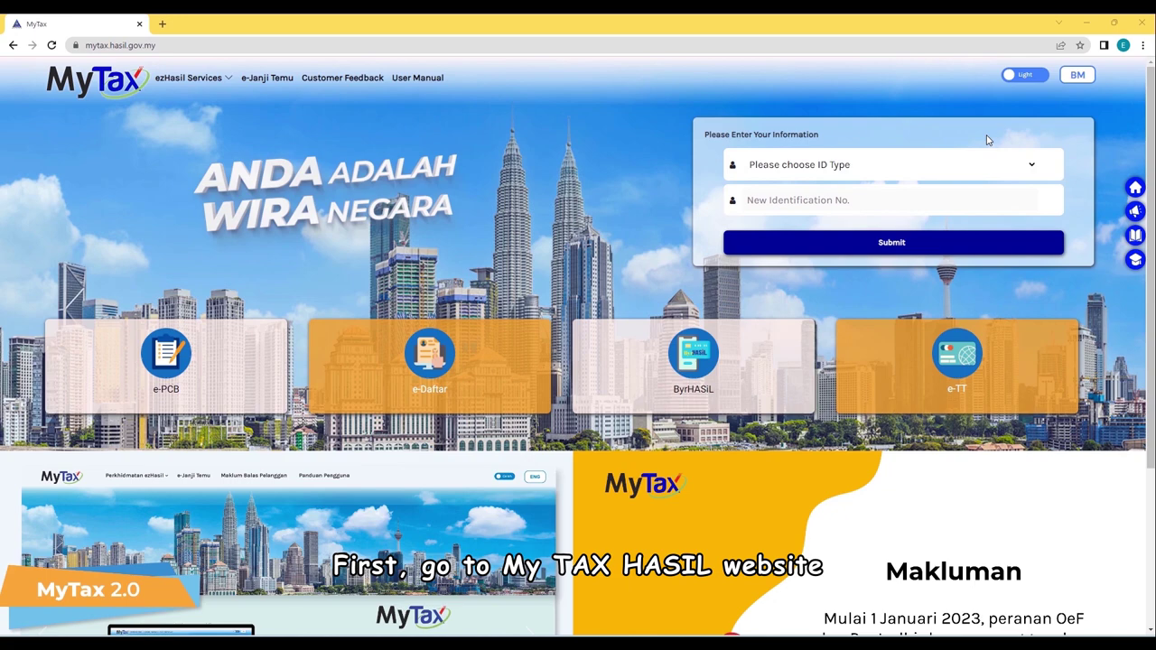
Log in to MyTax using Identification Card No. as the ID type, plus the account password.
click(1032, 166)
click(981, 197)
click(919, 207)
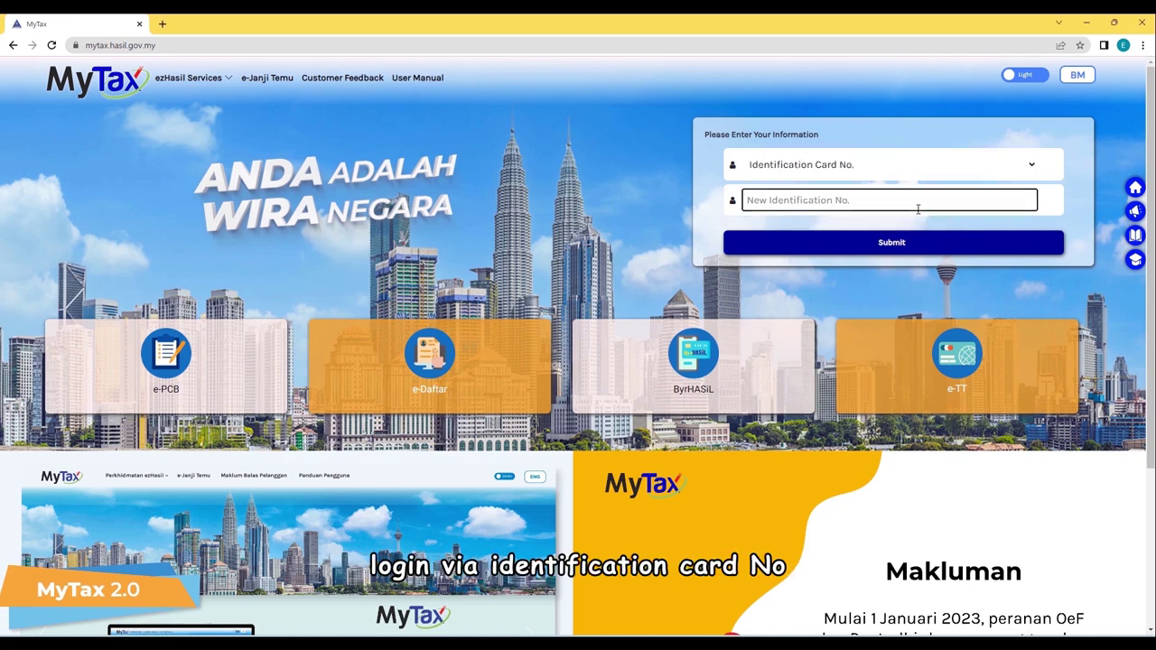
key(ctrl+v)
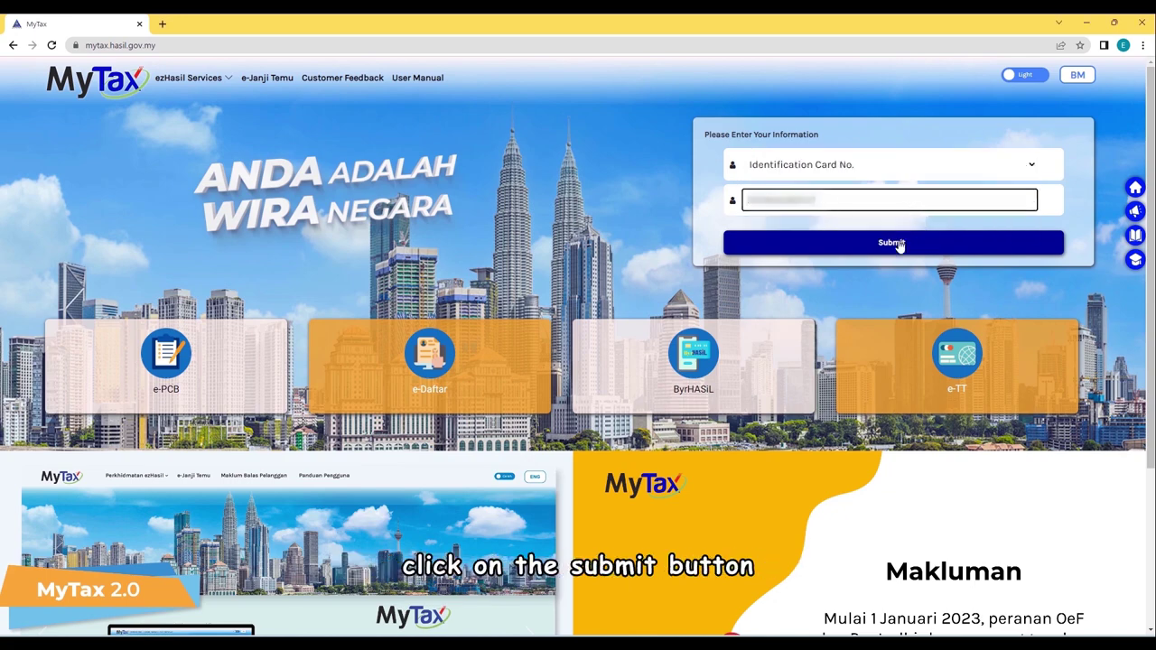
click(900, 244)
click(839, 192)
key(ctrl+v)
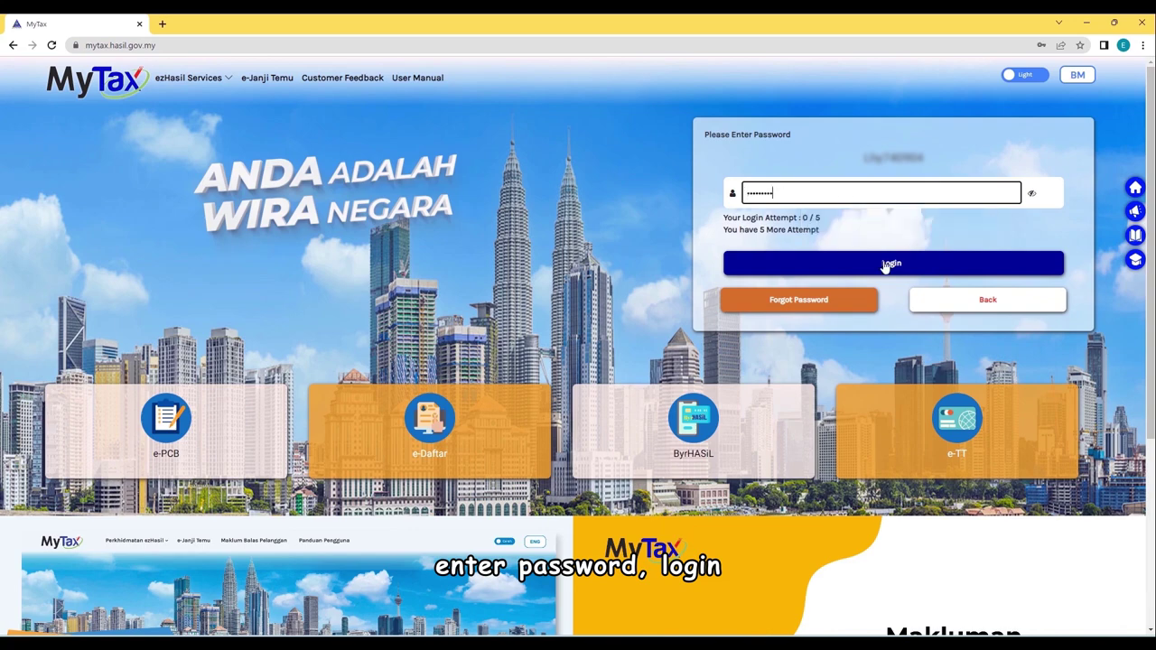
click(886, 263)
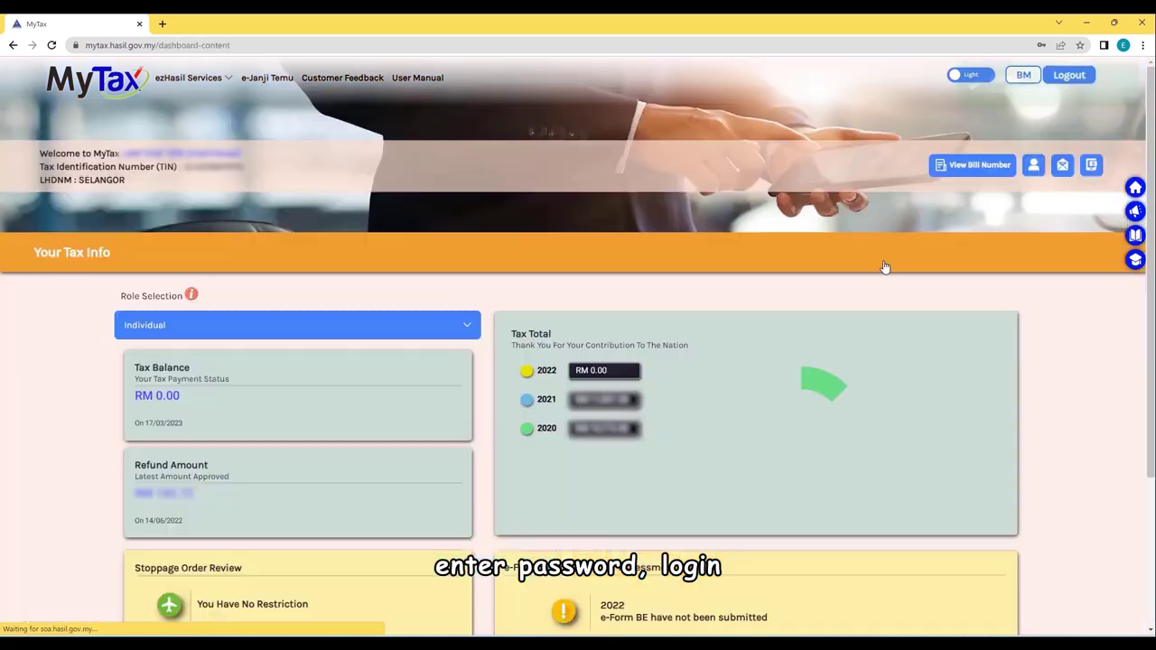
Open the e-Data Praisi/e-CP8D service and confirm the employer E number to reach its profile.
click(183, 83)
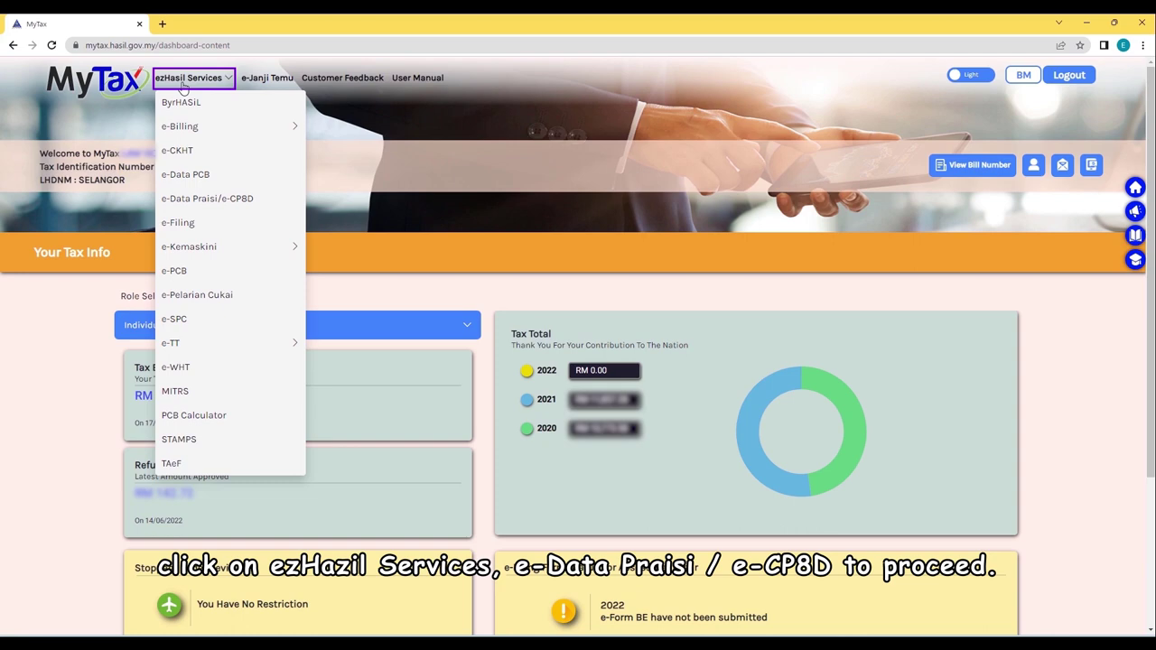
click(207, 199)
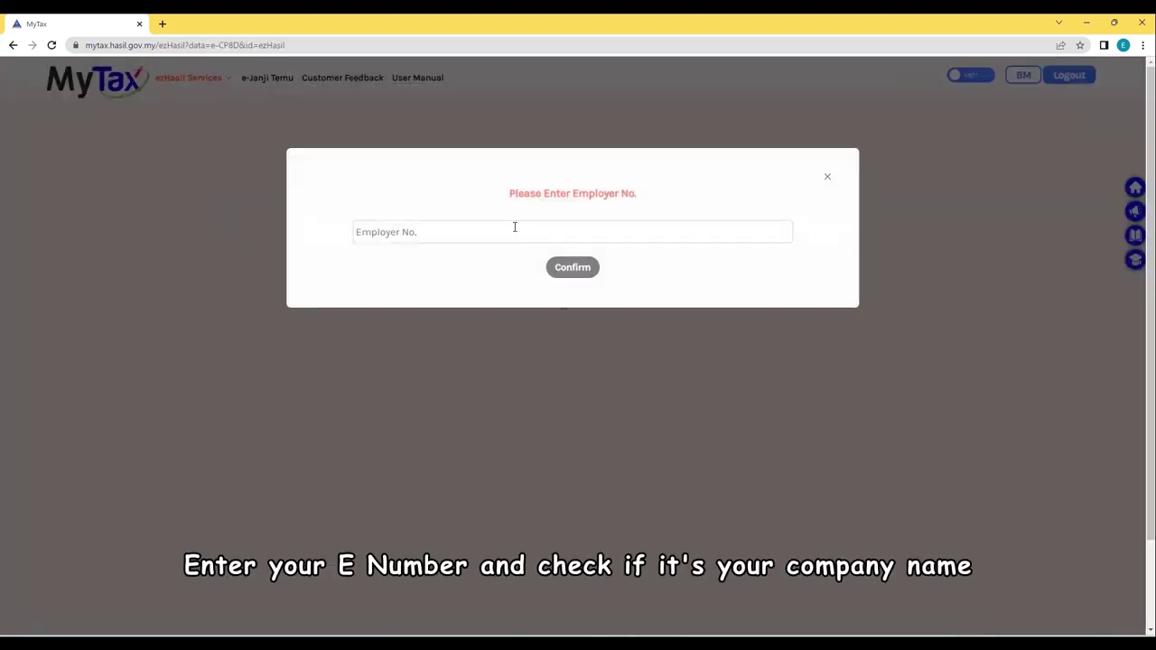
click(514, 227)
key(ctrl+v)
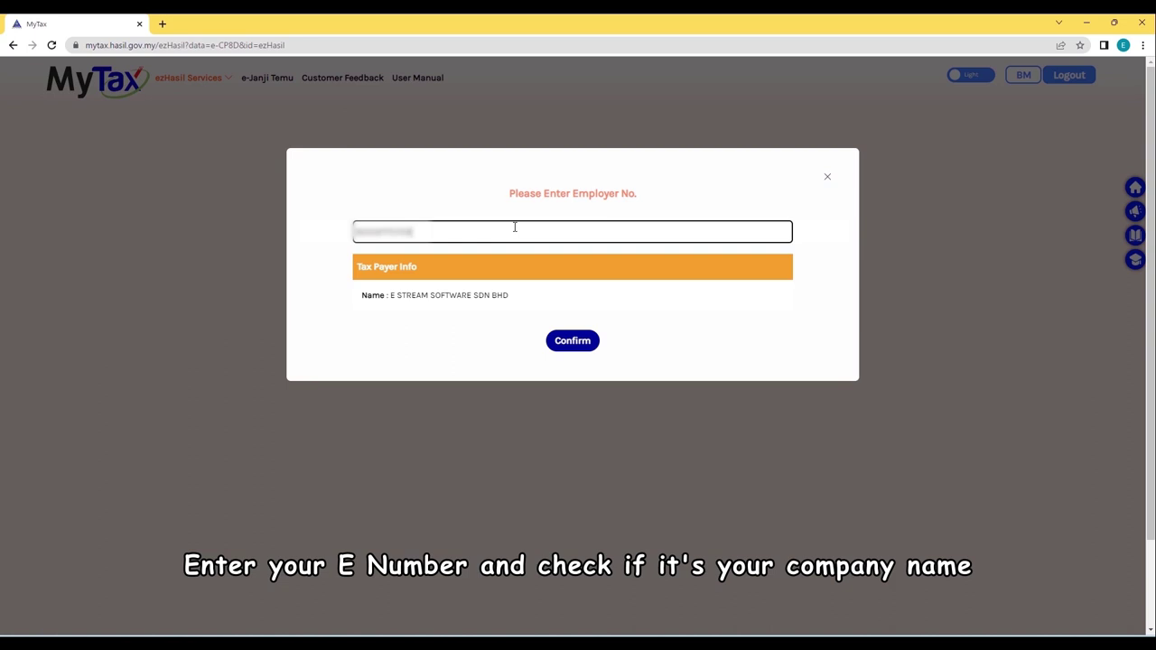
click(572, 341)
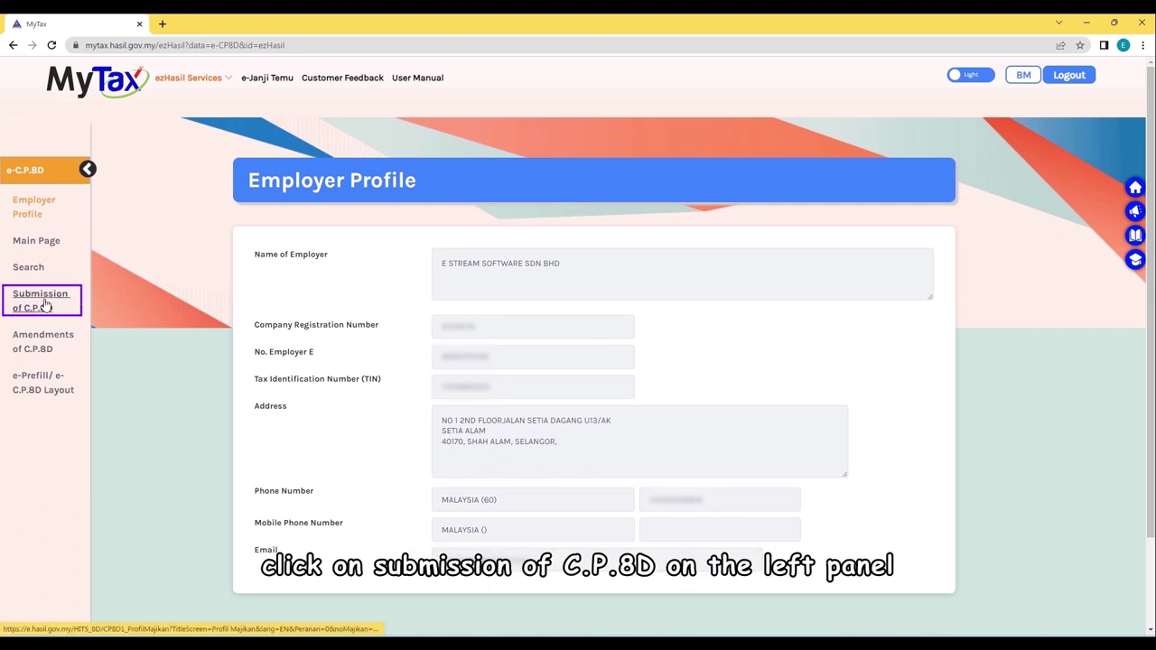
Load the online C.P.8D entry form for remuneration year 2022 and scroll through its employee fields.
click(44, 240)
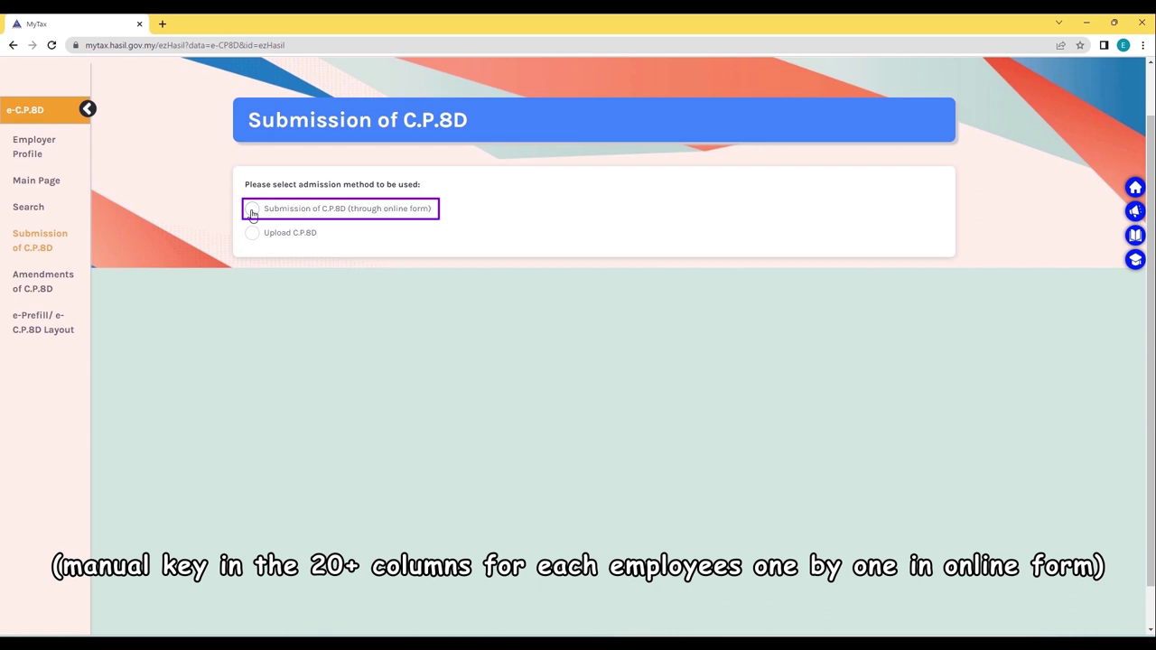
click(253, 211)
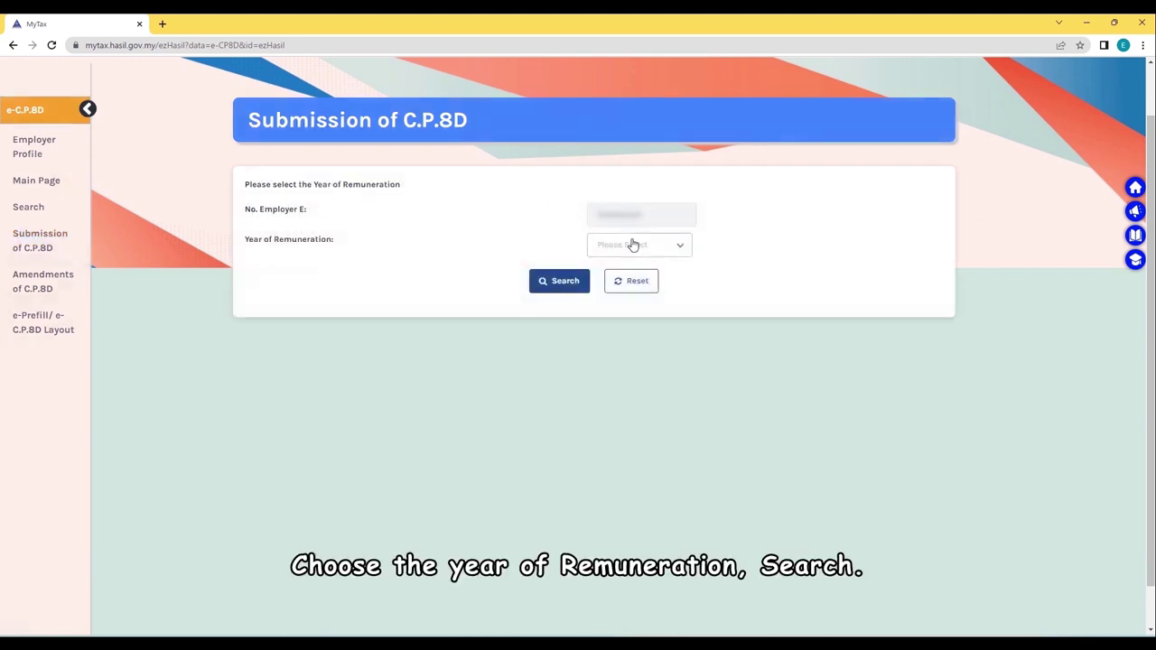
click(633, 244)
click(607, 273)
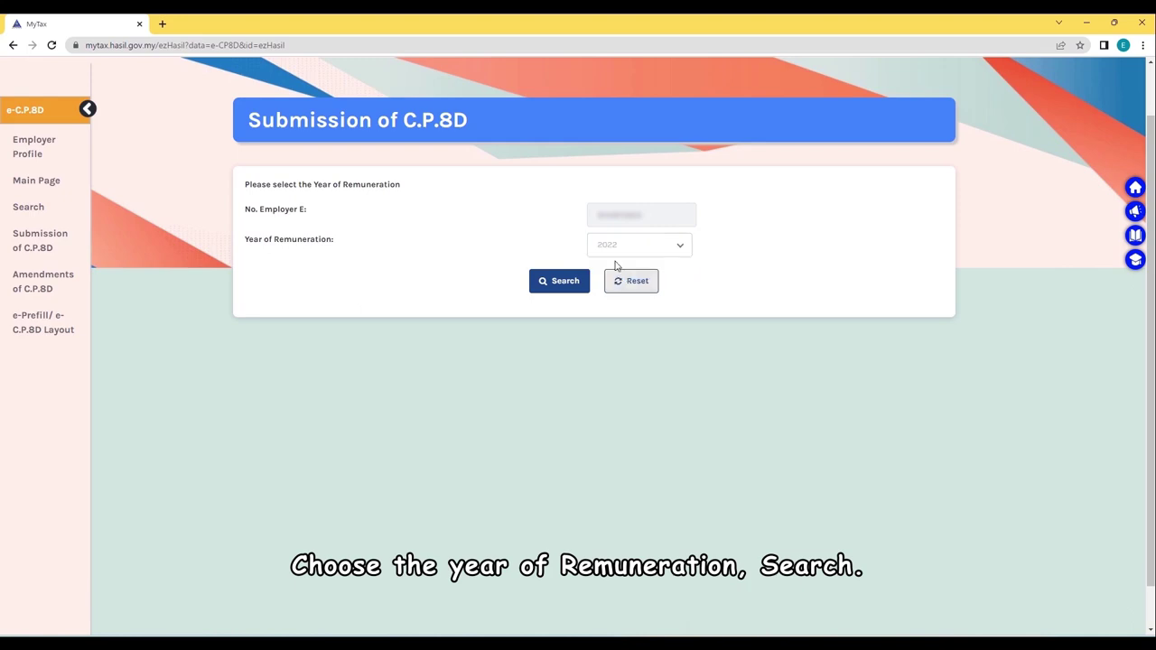
click(564, 280)
scroll(570, 284, down, 18)
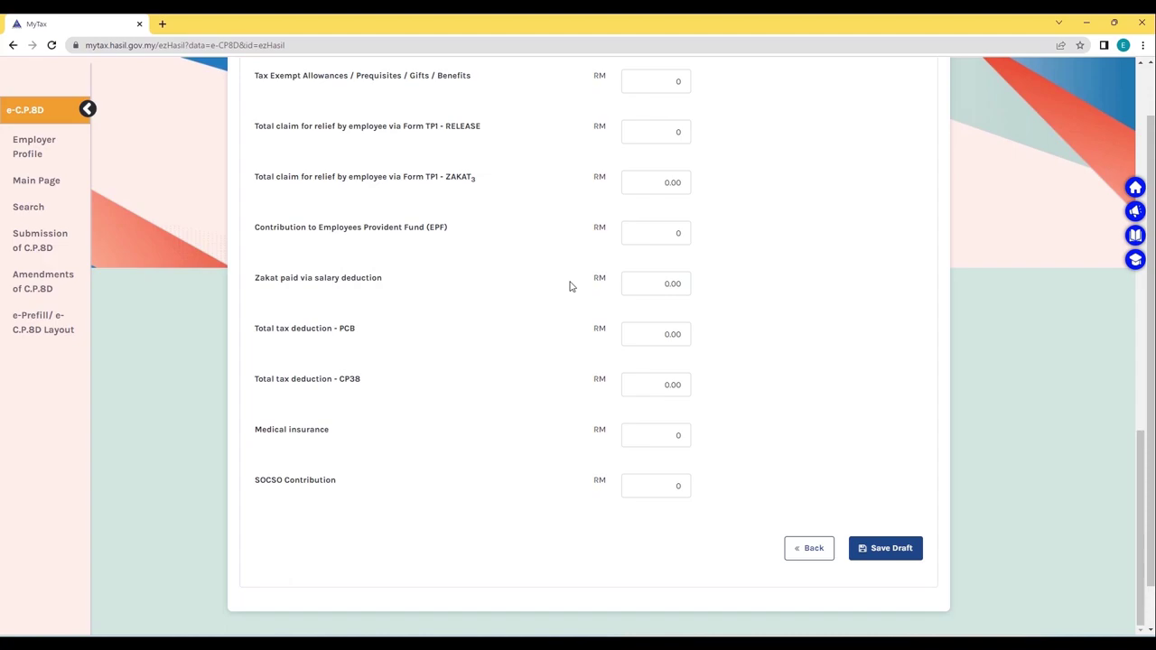
scroll(570, 286, up, 15)
scroll(570, 286, up, 1)
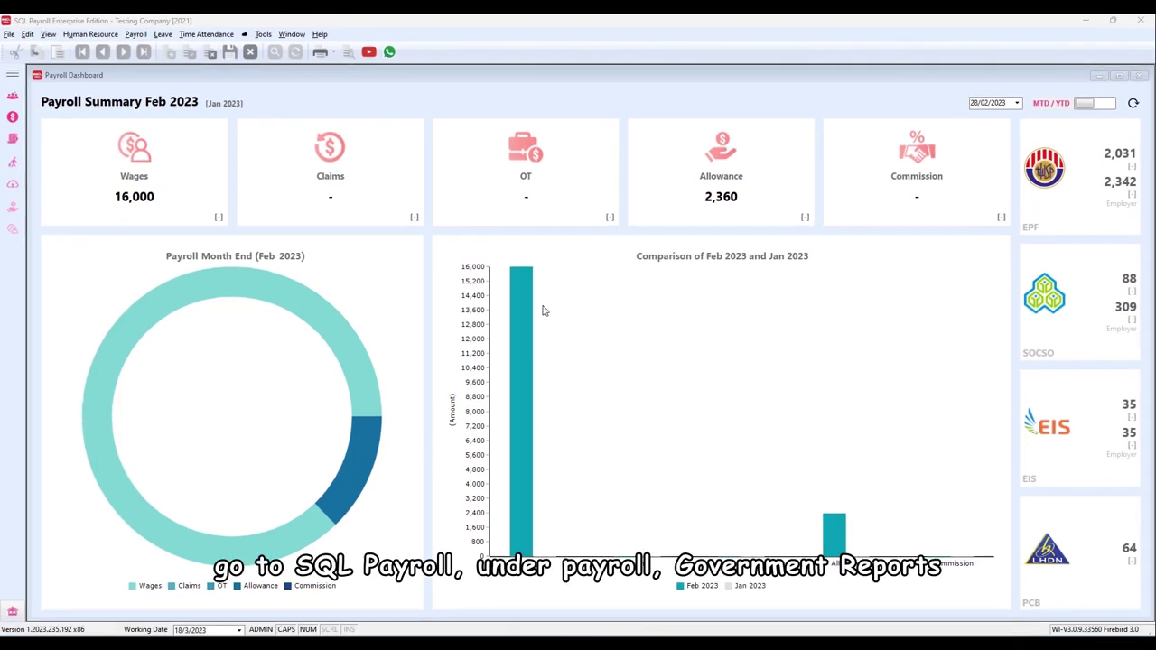
Generate the 2022 Income Tax CP 8D report and save it as a magnetic media text file.
click(141, 35)
mouse_move(206, 230)
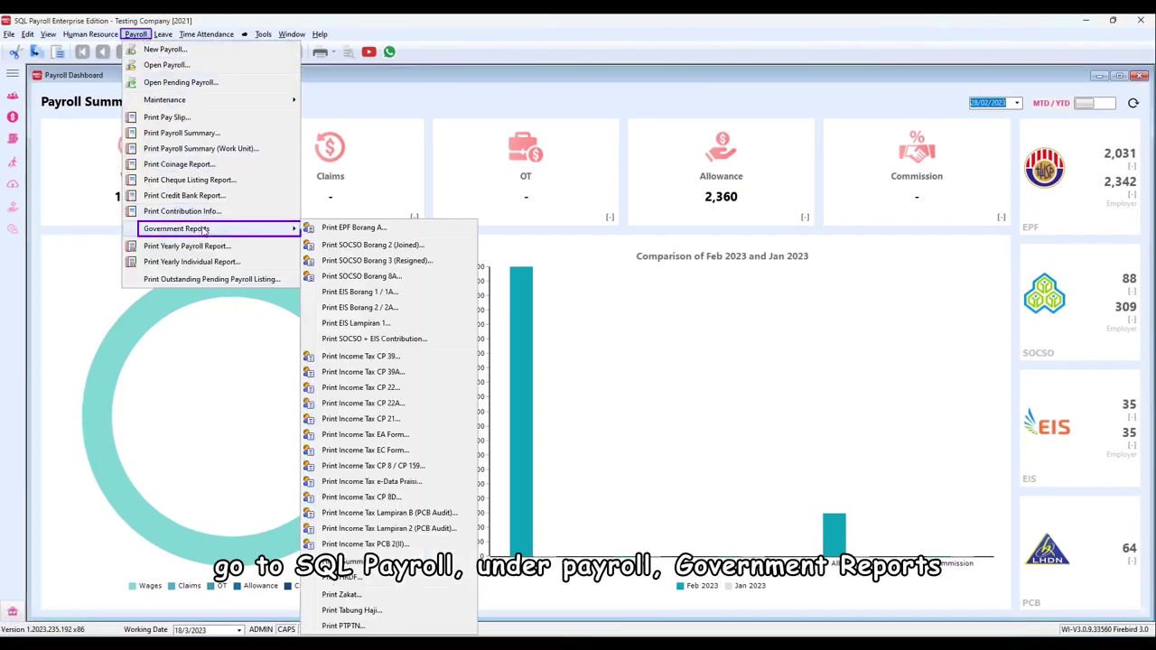
click(382, 498)
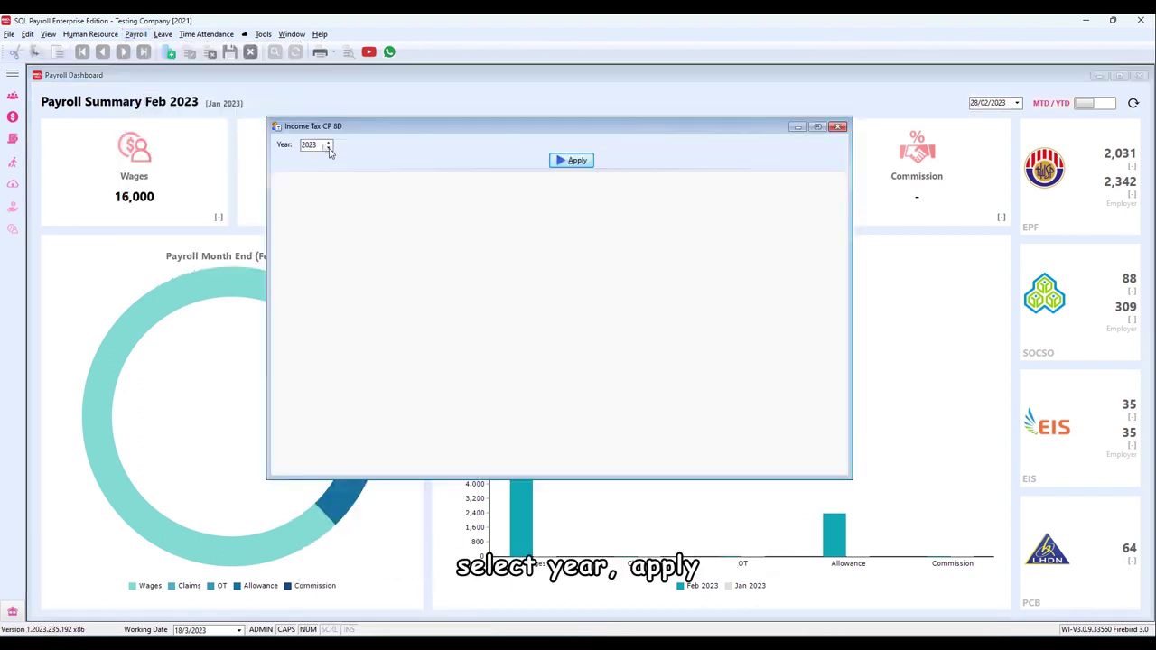
click(571, 161)
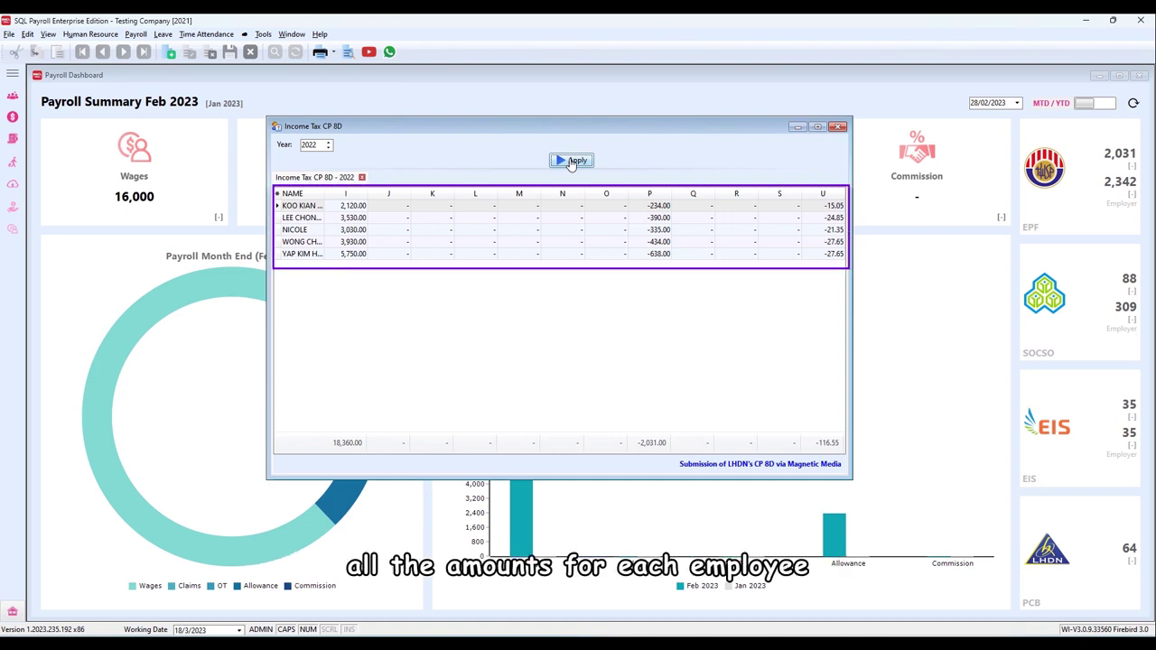
click(774, 464)
click(613, 347)
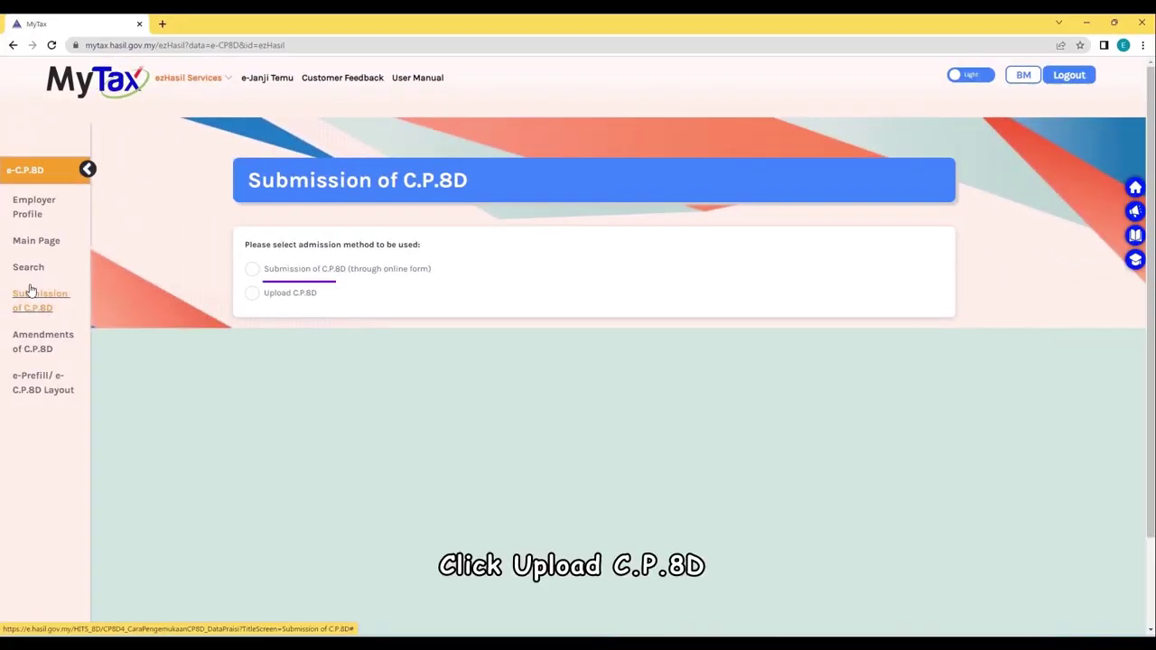
Upload the exported 2022 CP8D text file for remuneration year 2022 to fill the employee table.
click(253, 295)
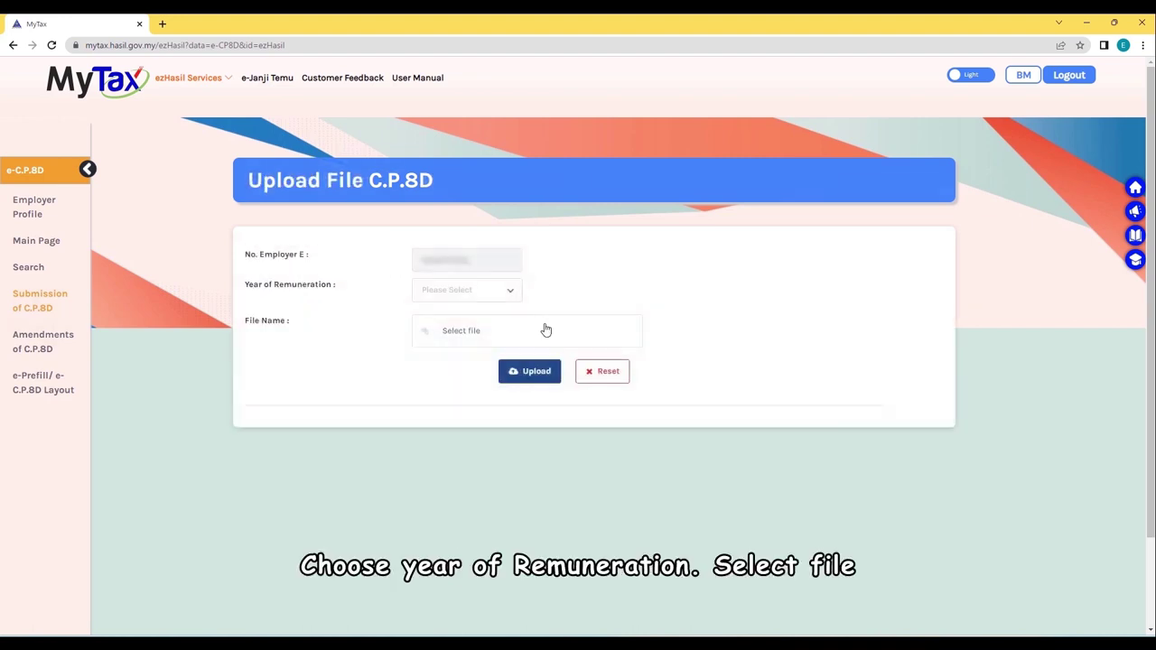
click(496, 290)
click(471, 319)
click(472, 331)
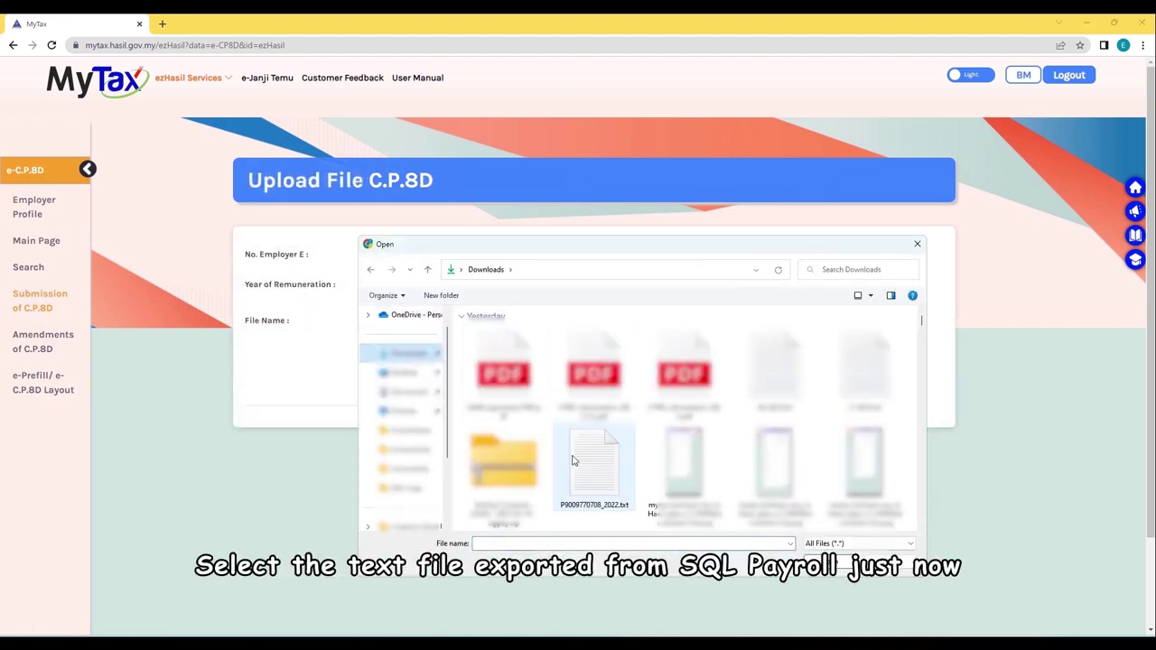
click(603, 456)
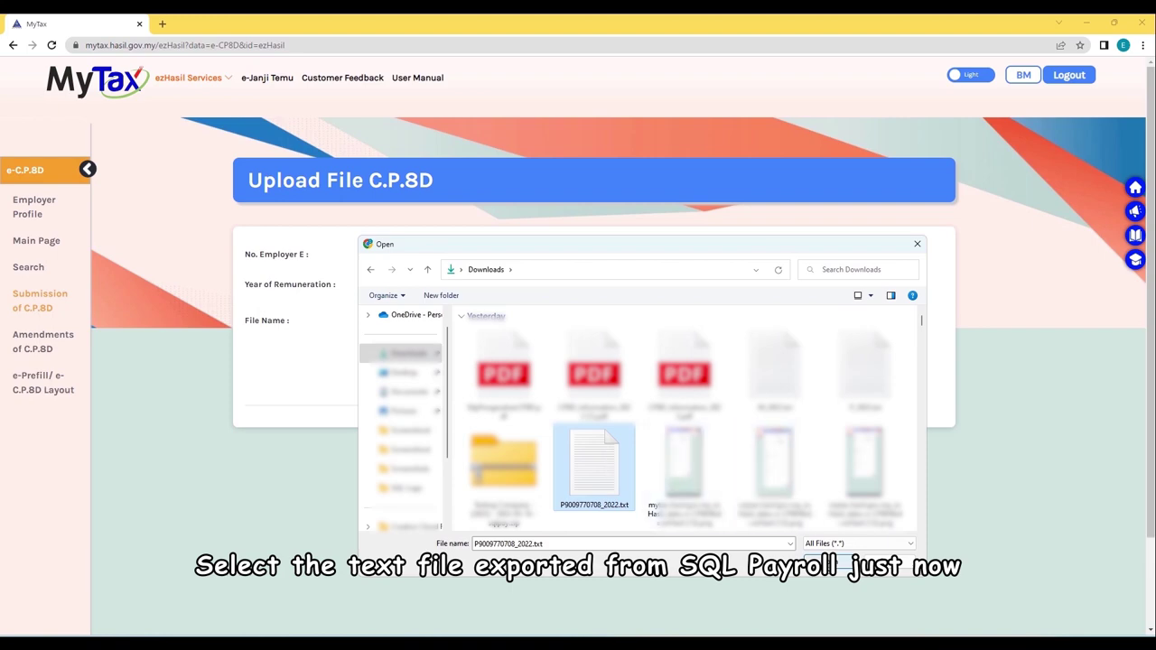
click(829, 564)
click(544, 372)
Review the uploaded employee table and jump to its last page.
scroll(571, 420, down, 3)
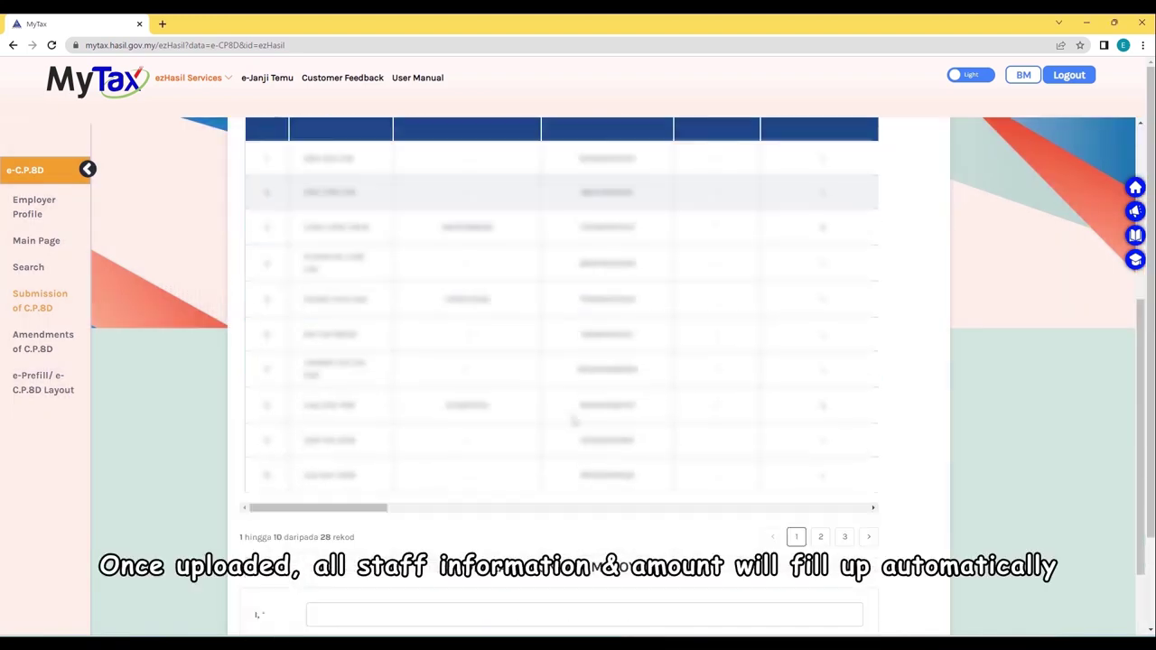
scroll(571, 419, up, 1)
mouse_move(302, 568)
mouse_down()
mouse_move(606, 568)
mouse_move(307, 568)
mouse_up()
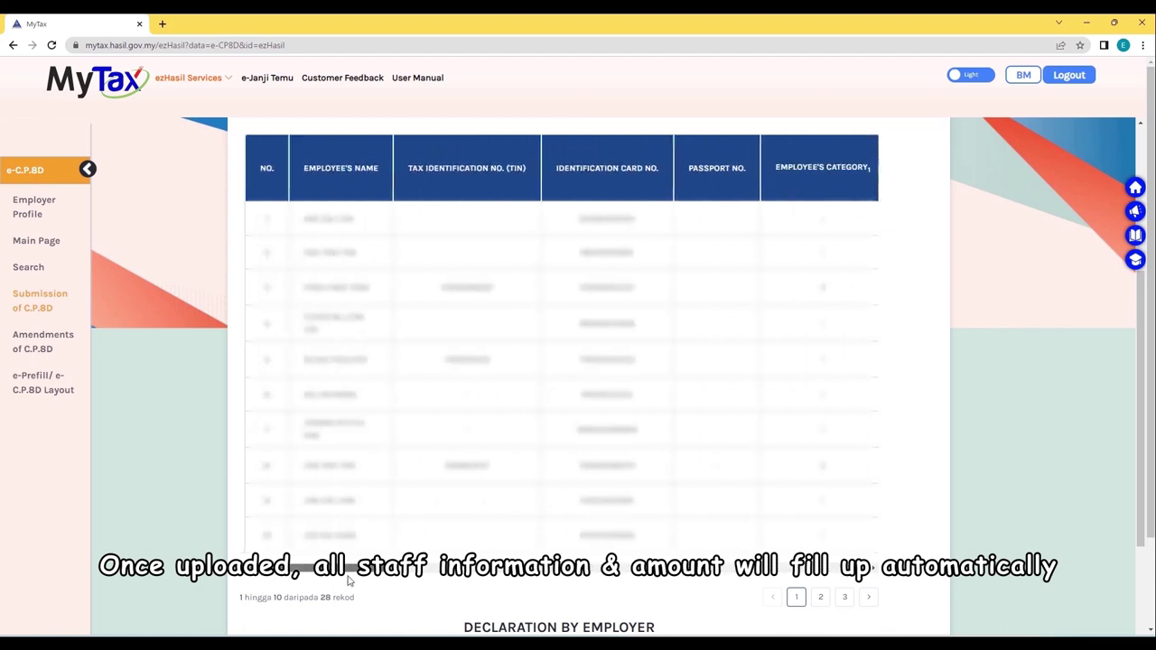
double_click(870, 600)
scroll(869, 600, down, 4)
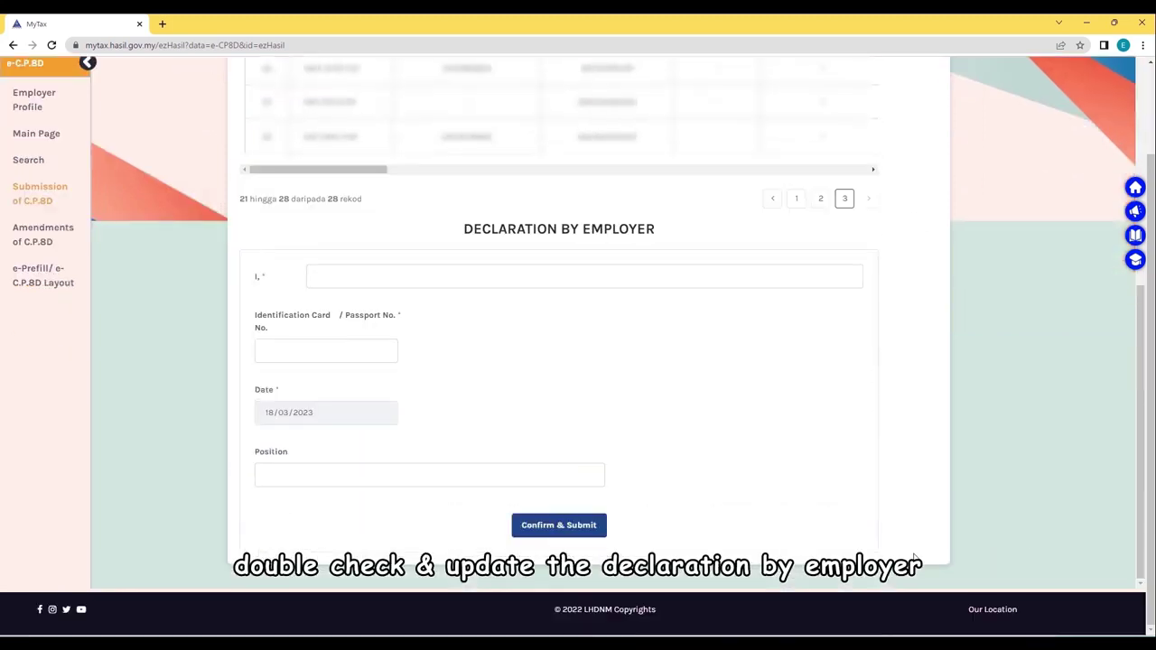
Fill the declaration with the saved employer name, IC number and position DIRECTOR, then submit.
click(406, 275)
click(402, 308)
click(310, 350)
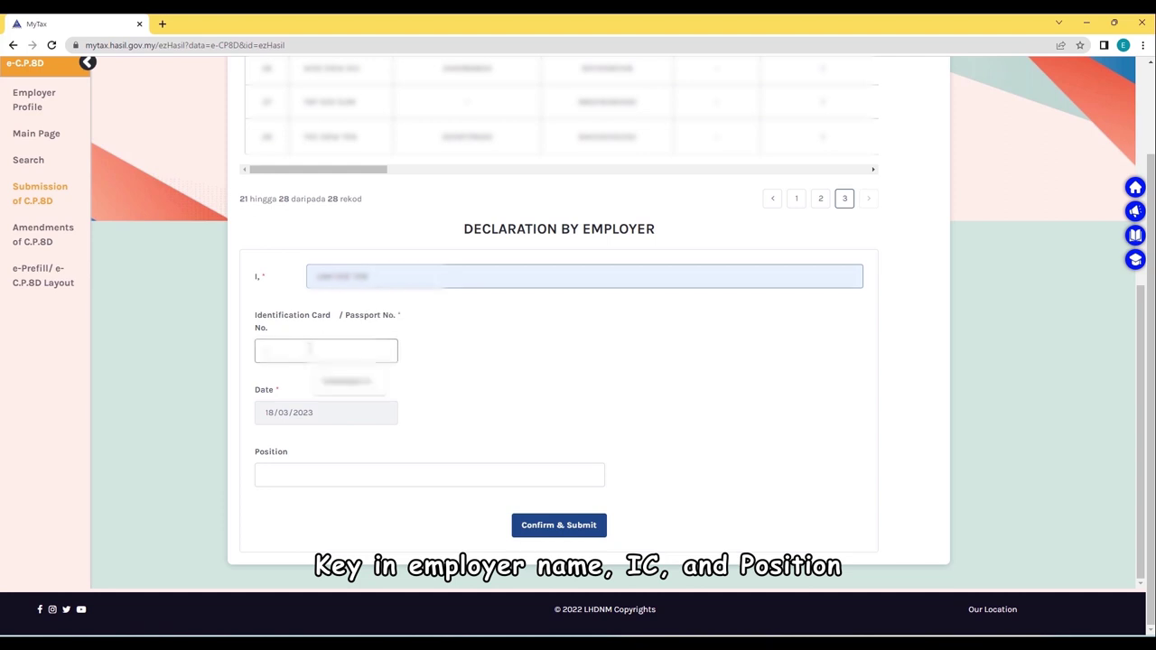
click(325, 381)
click(305, 474)
click(344, 505)
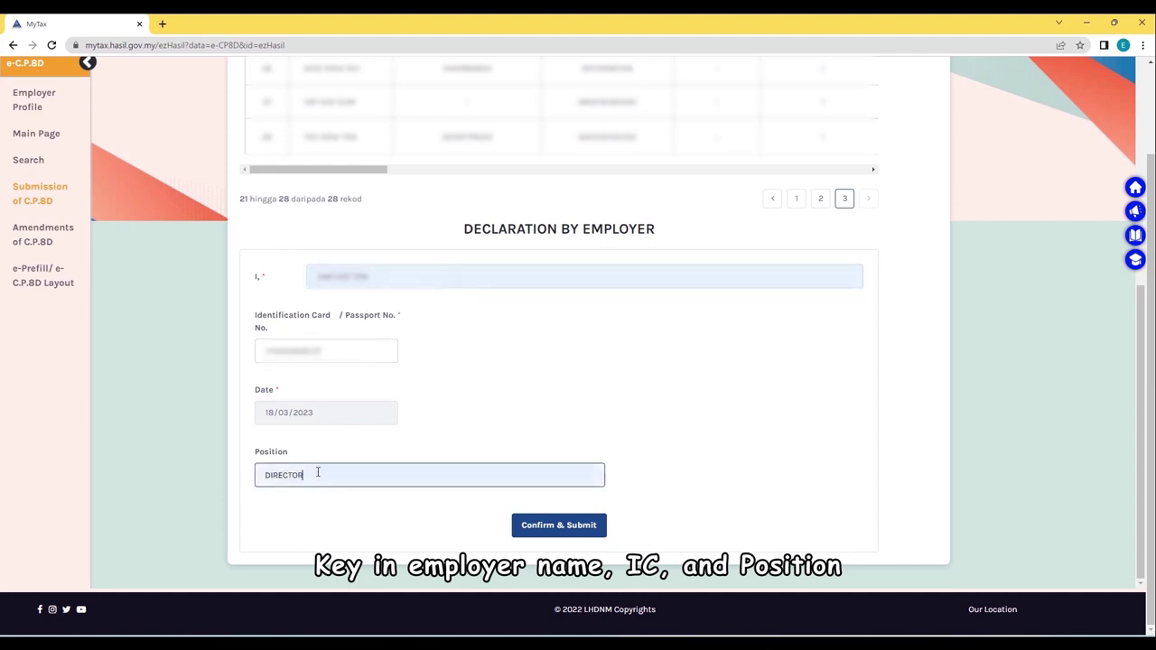
click(584, 527)
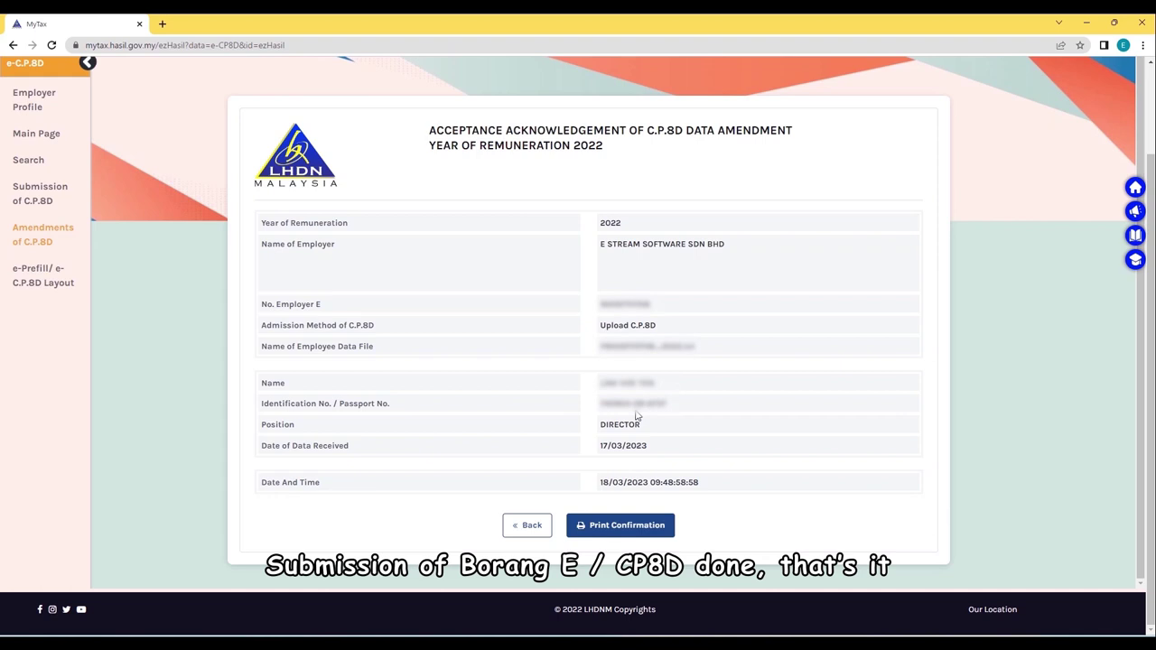
Open a printable copy of the C.P.8D acceptance acknowledgement.
click(635, 526)
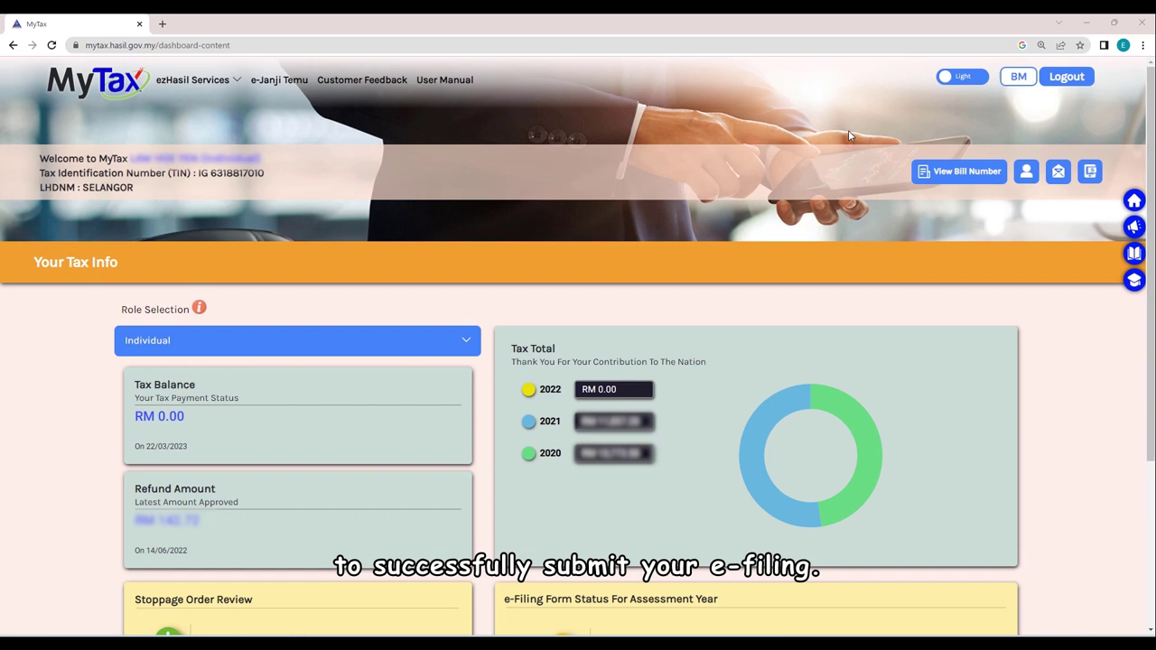
Start Form e-E for assessment year 2022 through e-Filing using the saved income tax number.
click(220, 80)
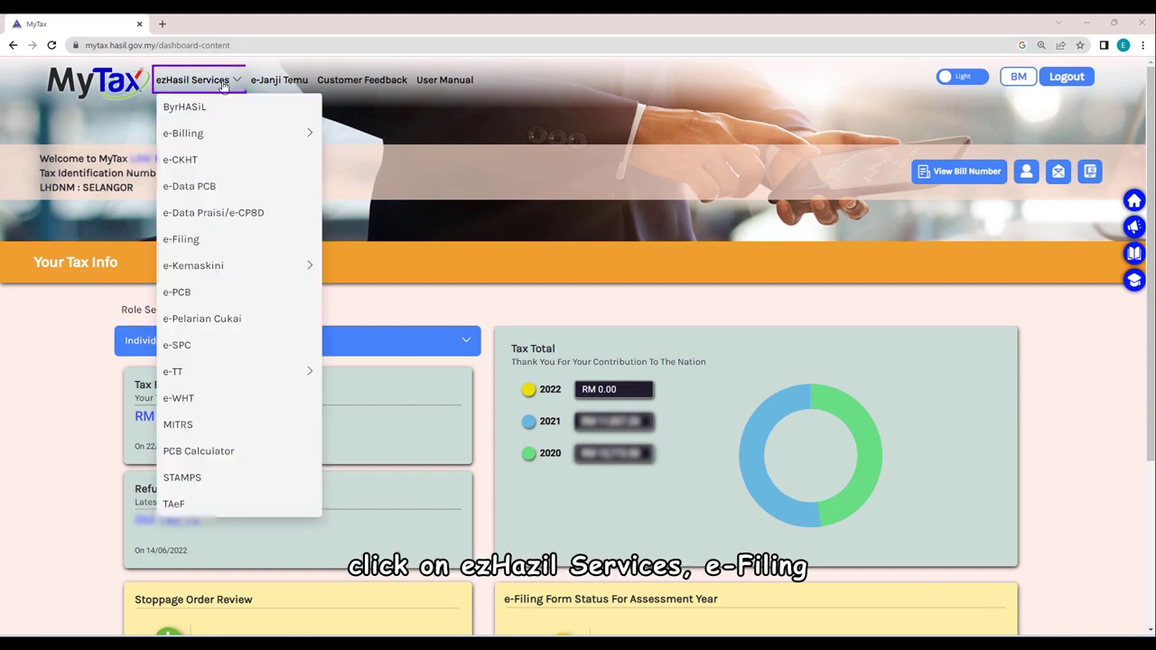
click(215, 240)
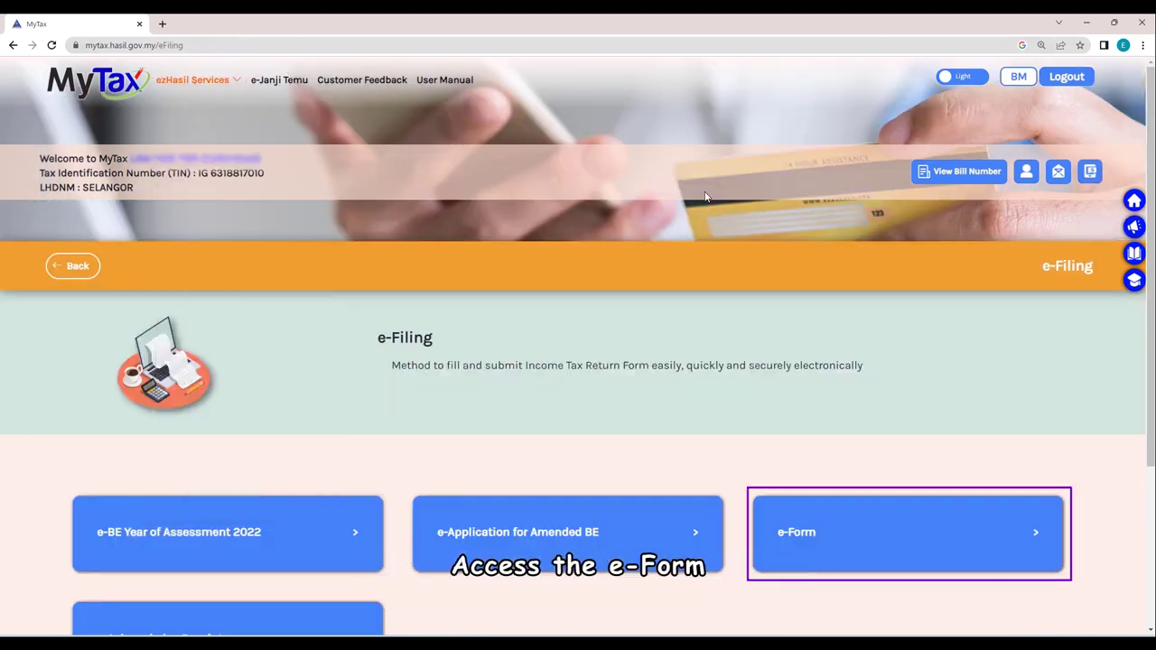
click(964, 533)
scroll(795, 380, down, 2)
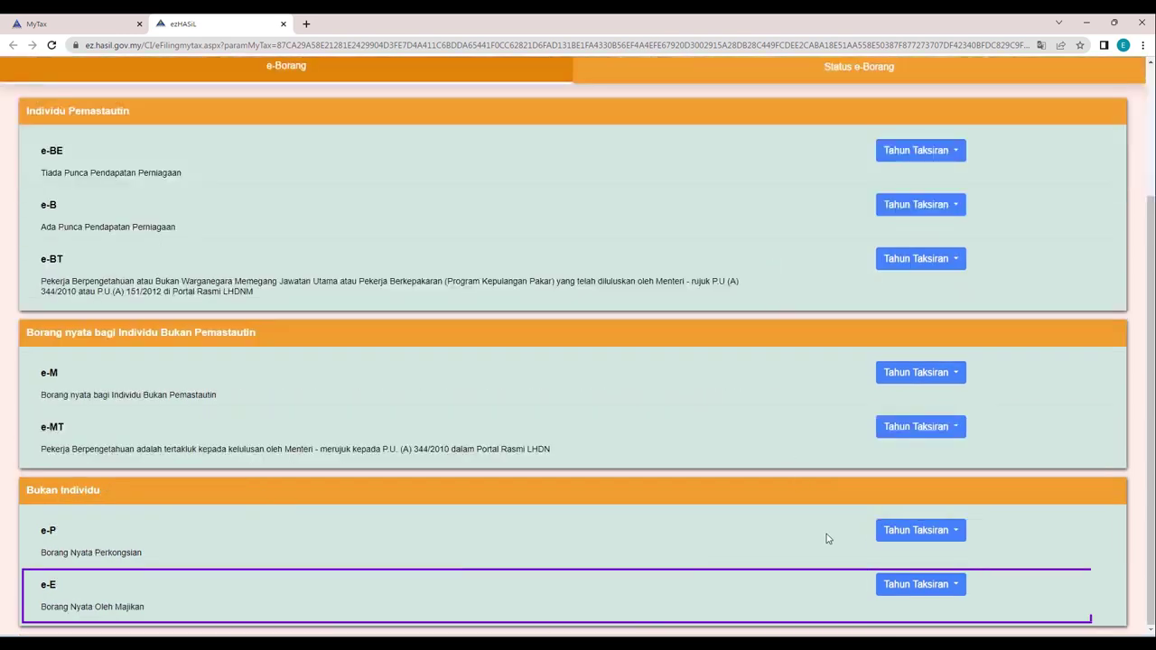
click(910, 585)
click(944, 366)
click(820, 389)
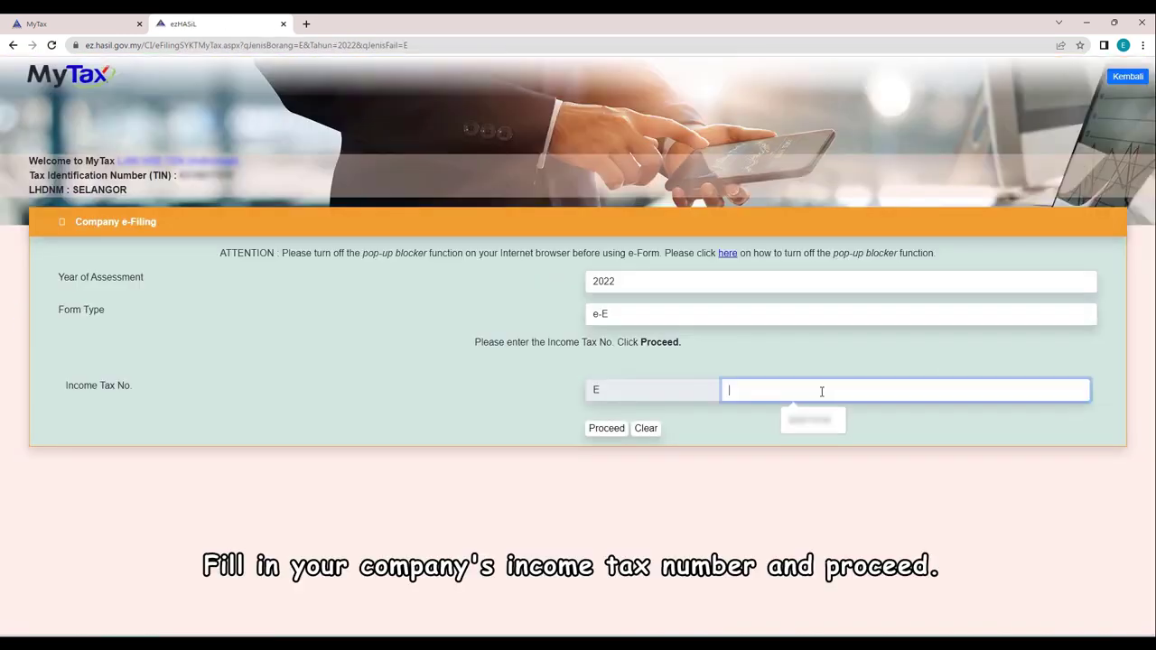
click(813, 417)
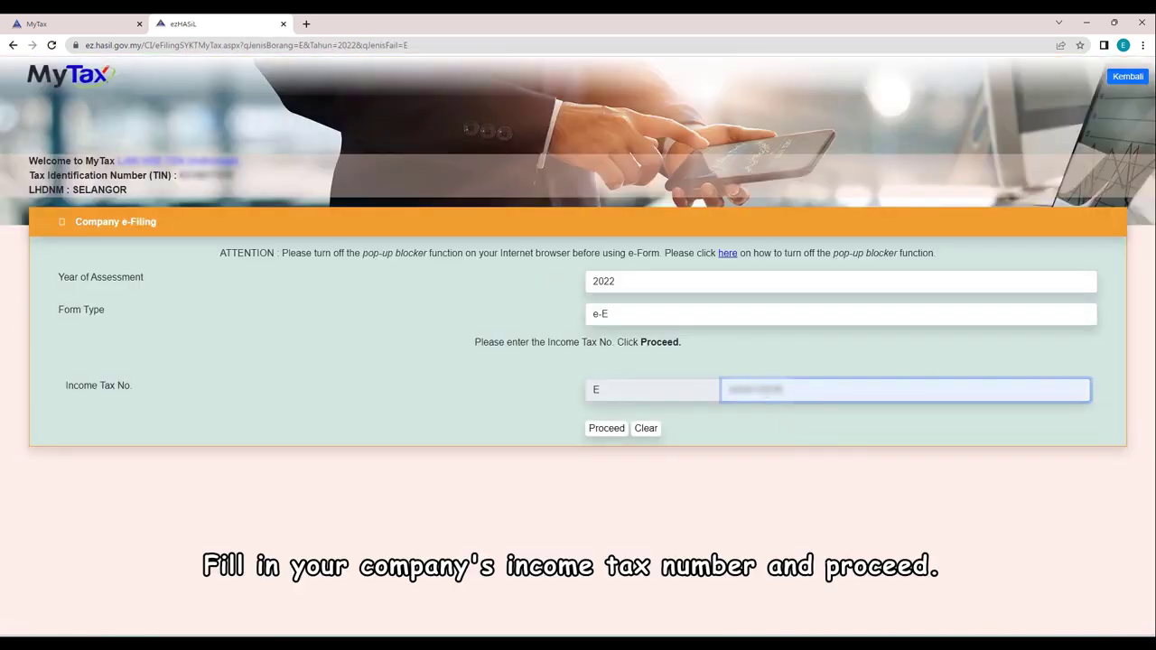
click(606, 428)
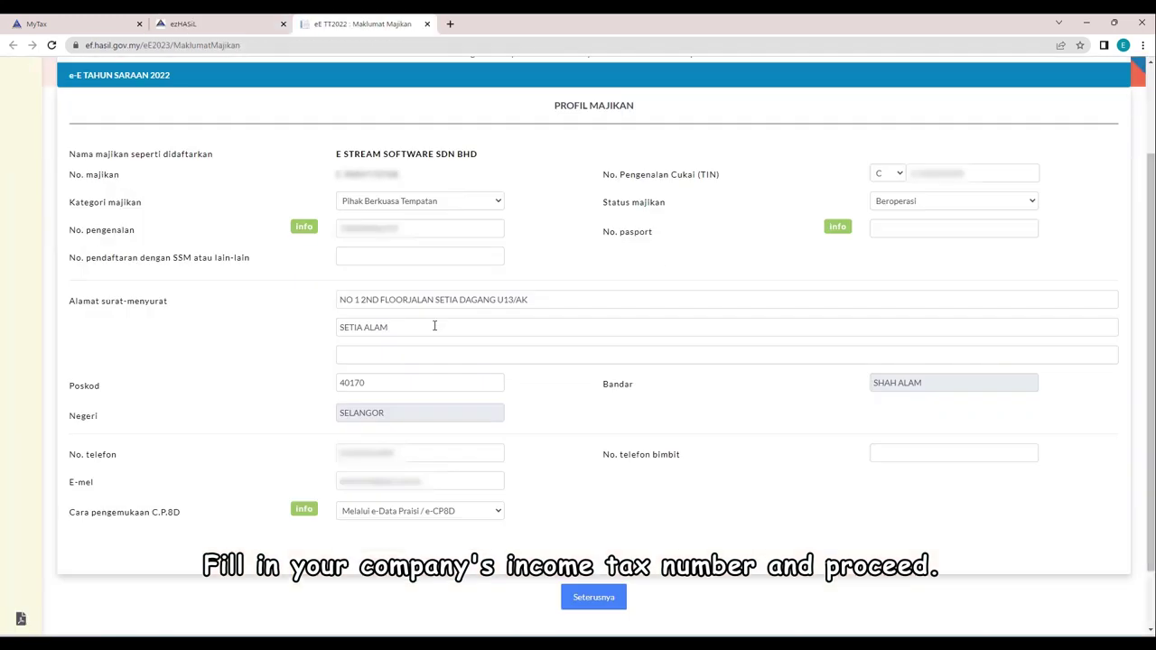
Set the C.P.8D method to Melalui e-Data Praisi / e-CP8D and continue.
click(479, 513)
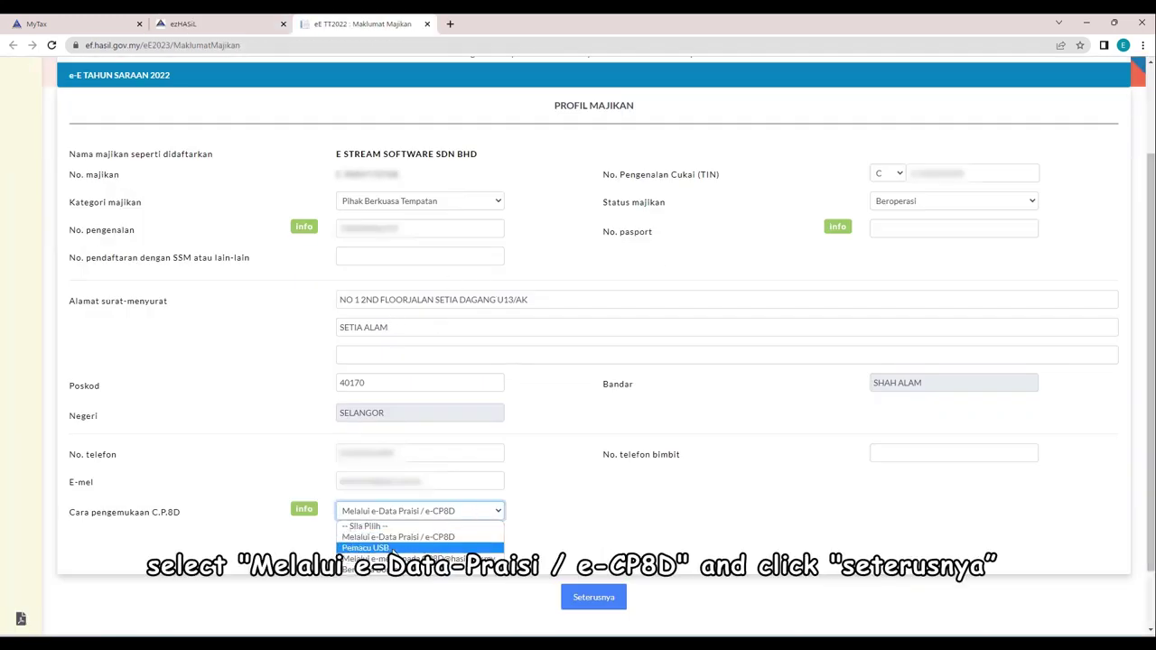
click(441, 537)
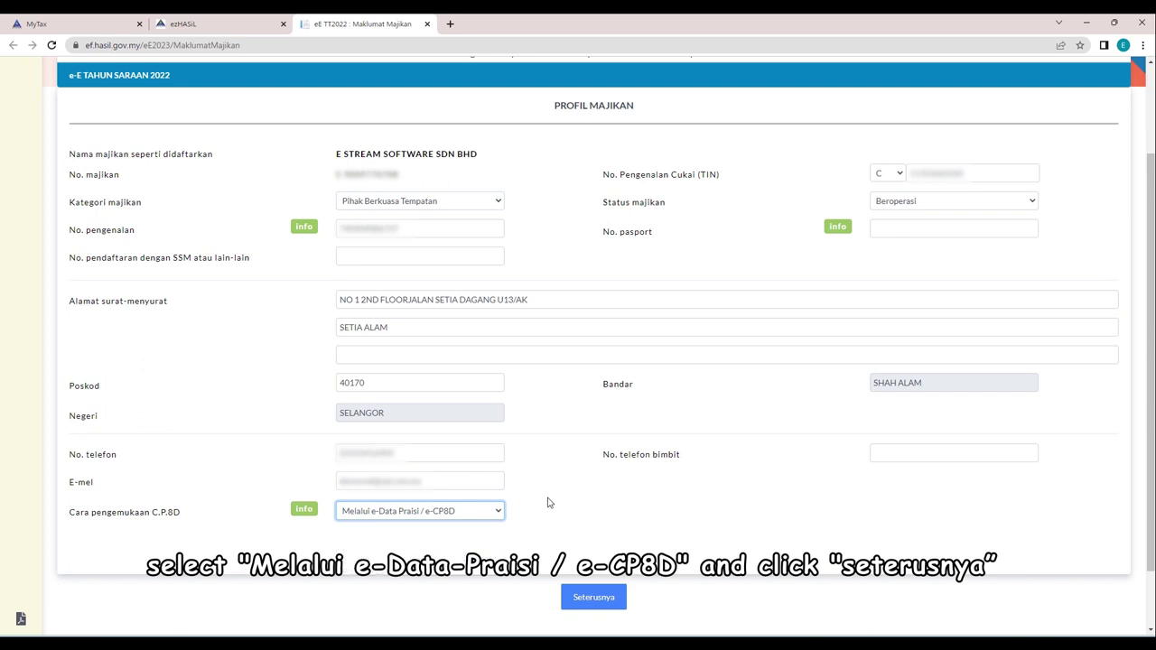
click(594, 597)
Enter employee counts of 6 new, 22 under MTD and 5 ceased.
key(Tab)
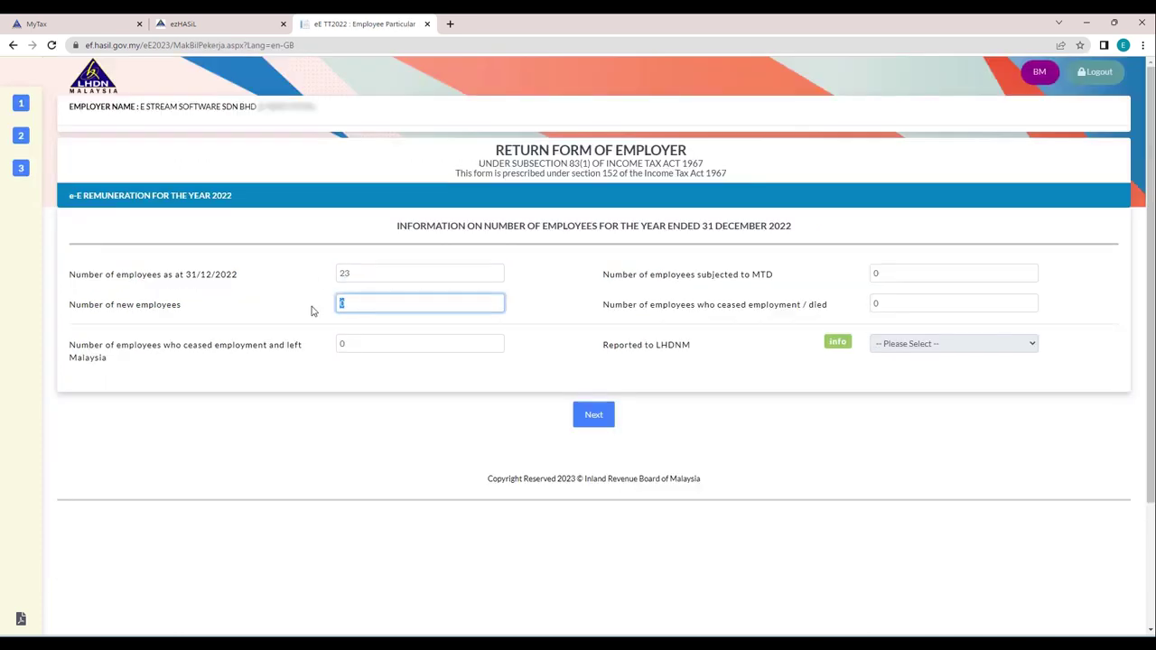
text(6)
key(Tab)
text(22)
key(Tab)
text(5)
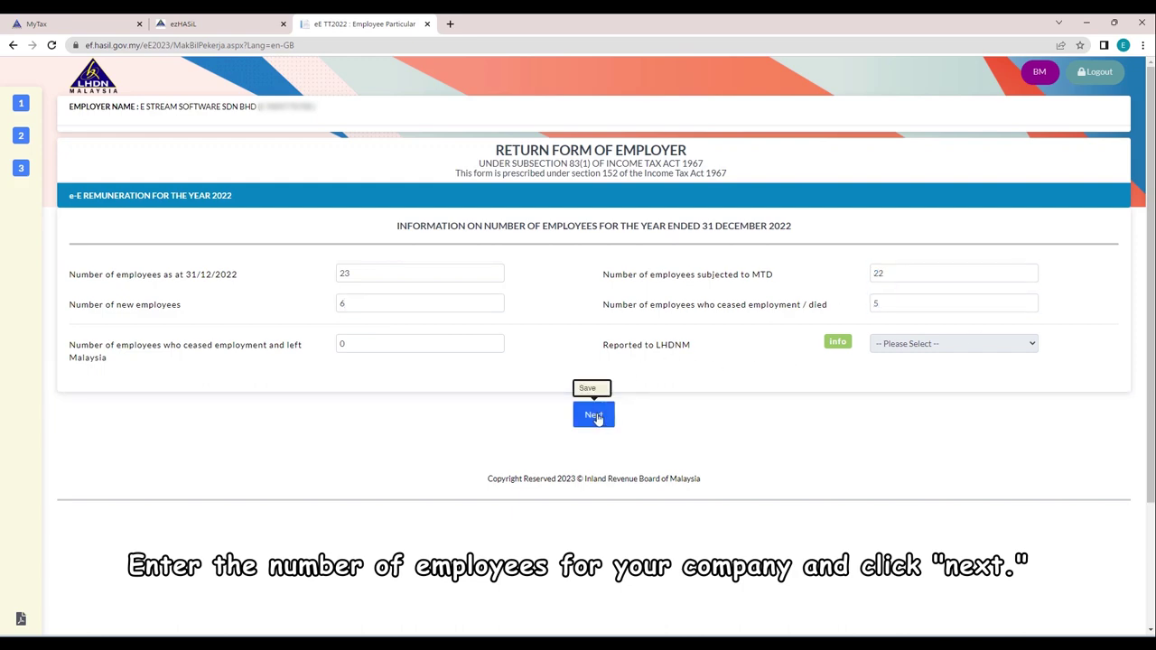
click(594, 415)
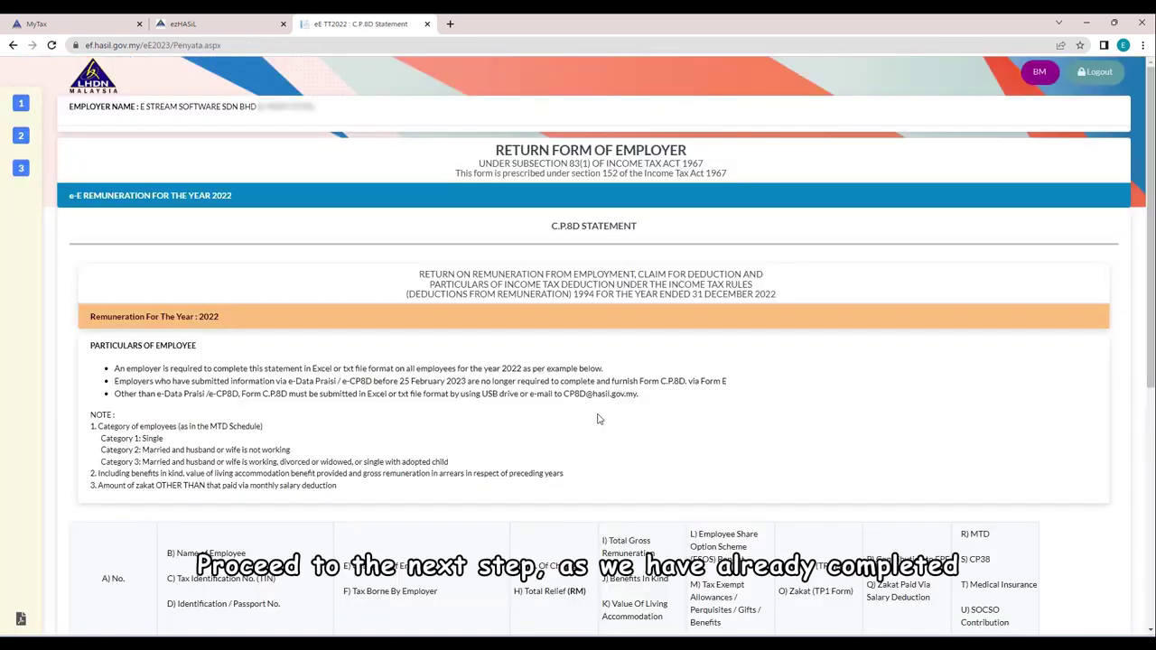
Pass the C.P.8D statement, enter designation Director and send Form e-E for signing.
scroll(622, 368, down, 1)
scroll(621, 368, down, 3)
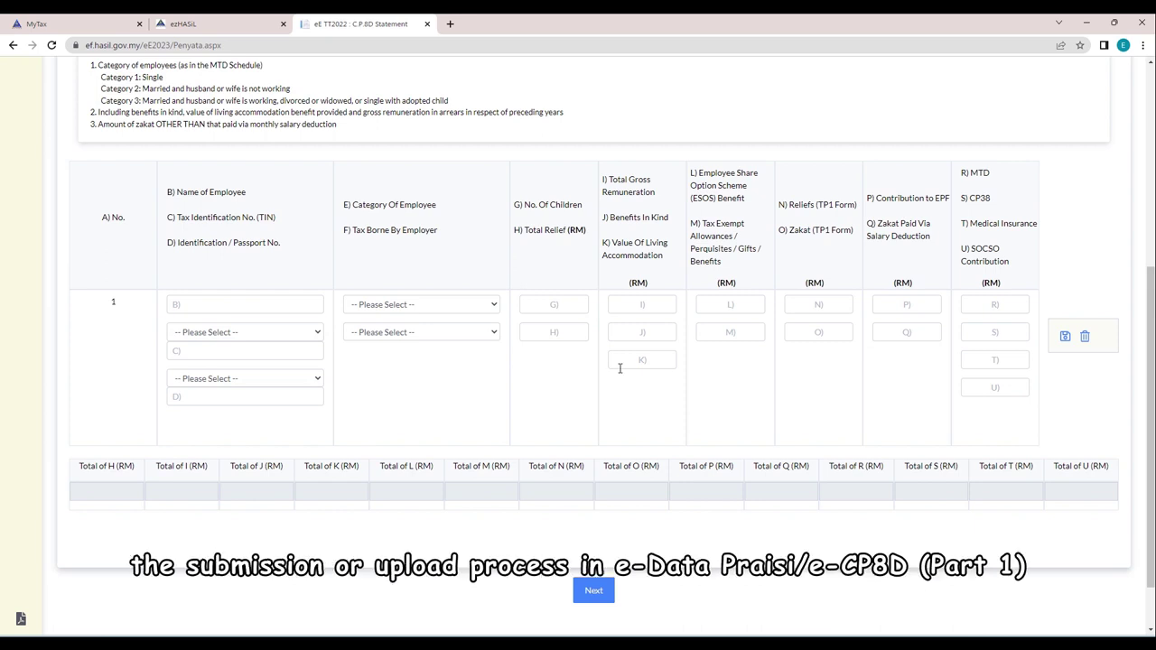
click(593, 591)
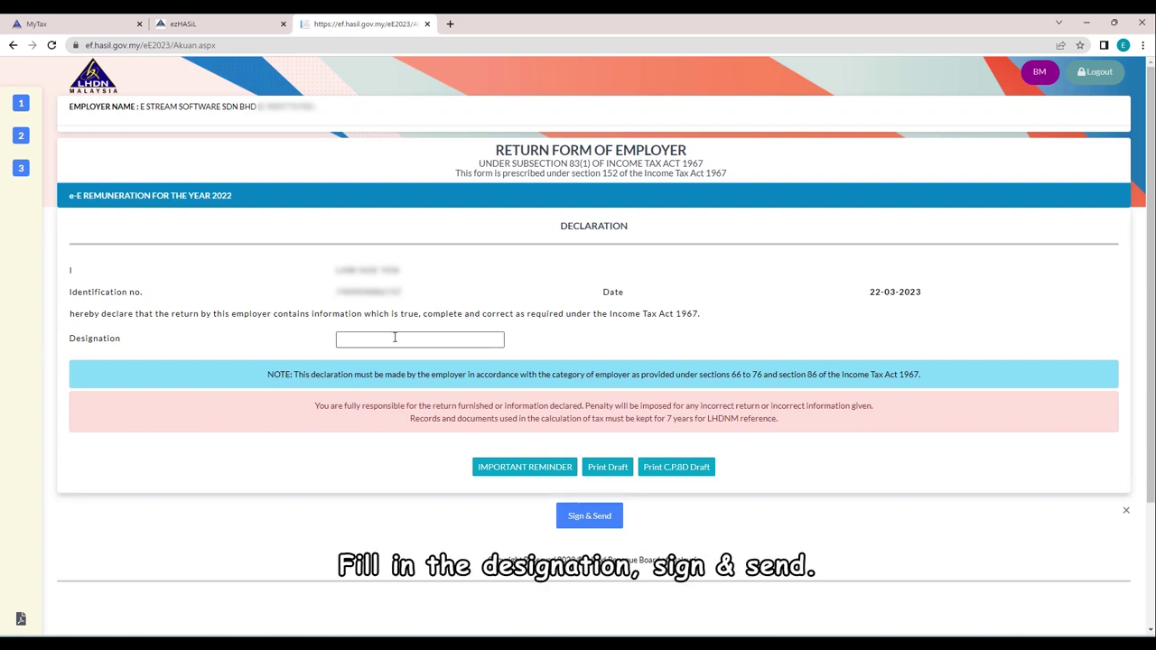
text(Director)
click(601, 519)
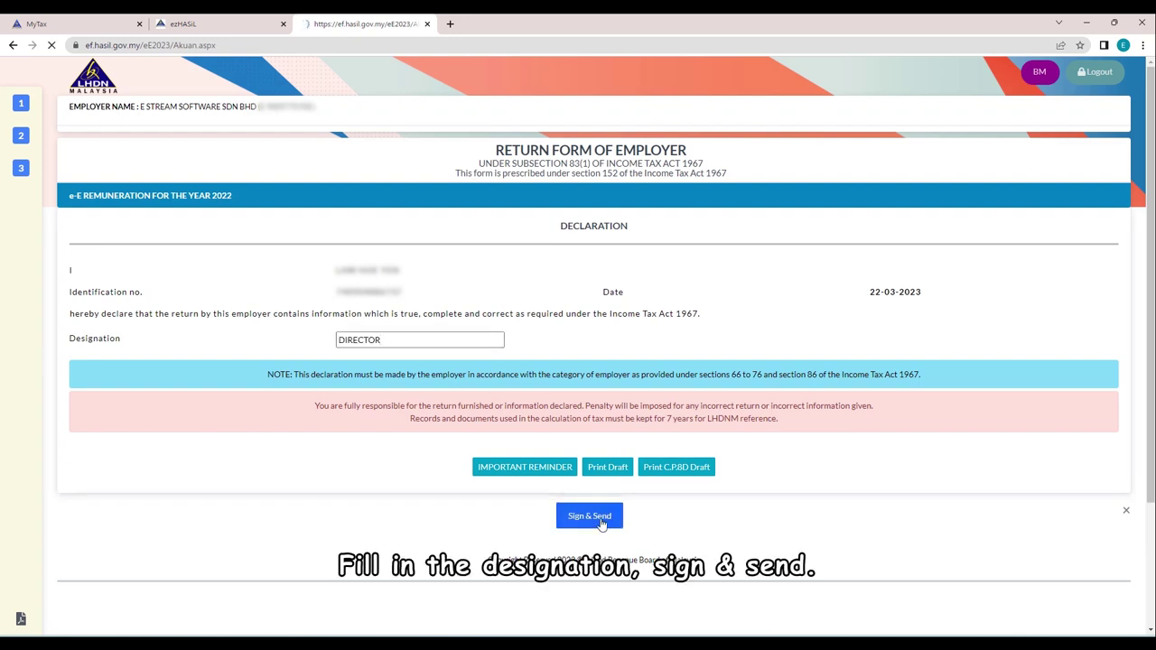
Sign Form e-E with the identification number and account password, then open the printable e-E copy.
click(609, 170)
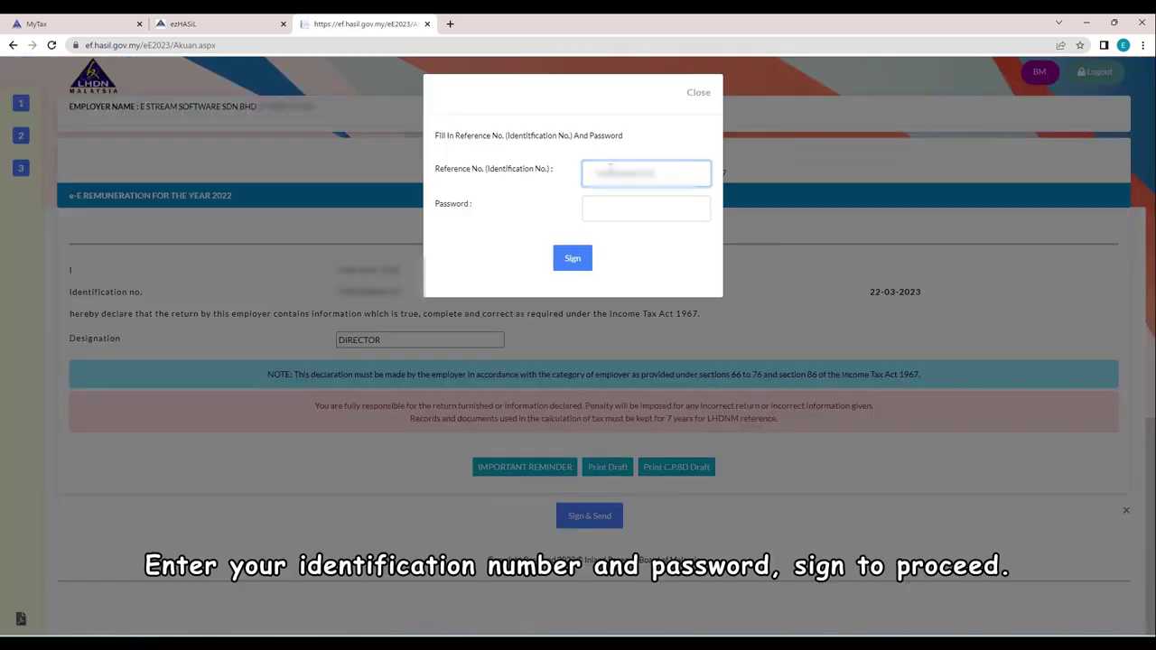
click(620, 209)
text(*********)
click(576, 260)
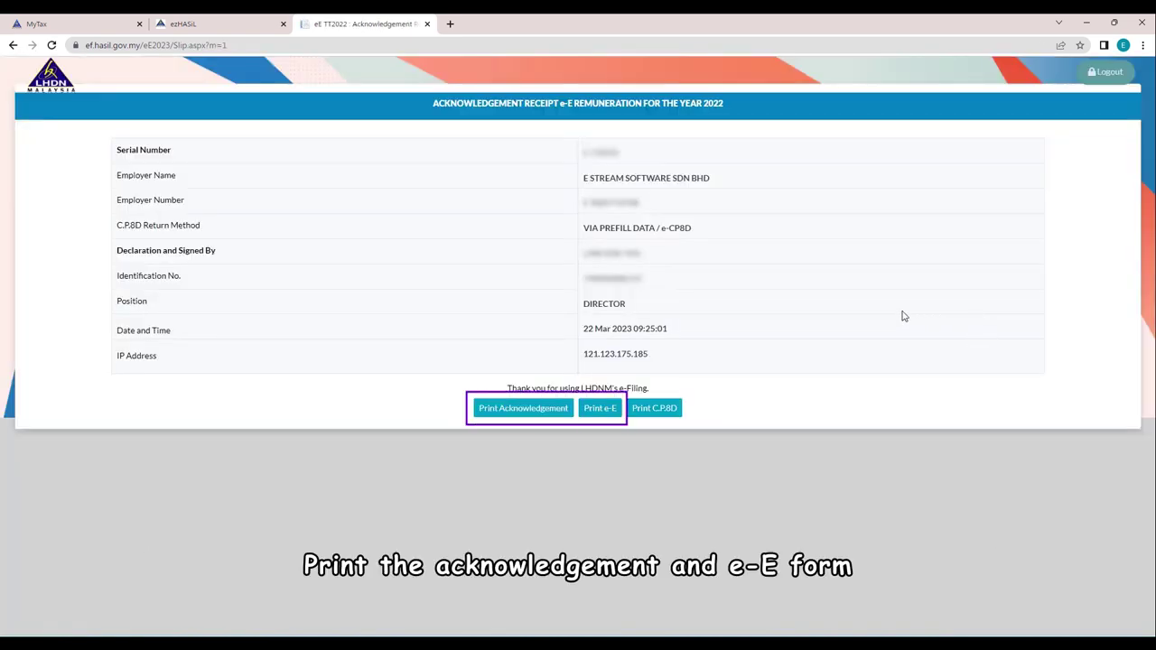
click(600, 409)
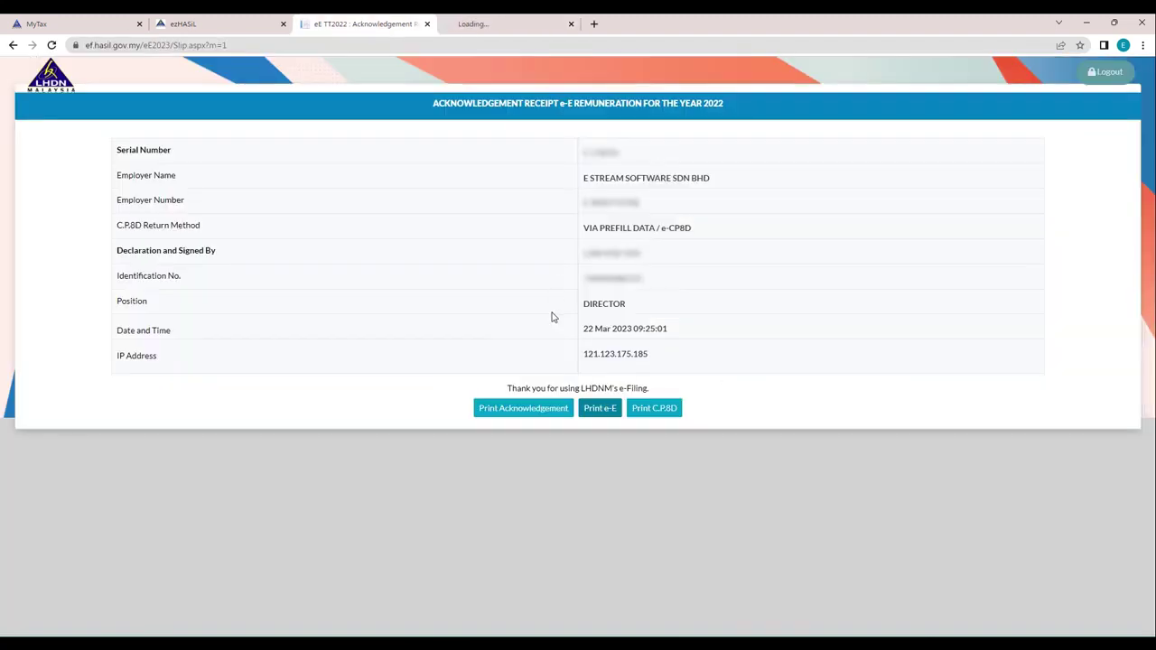